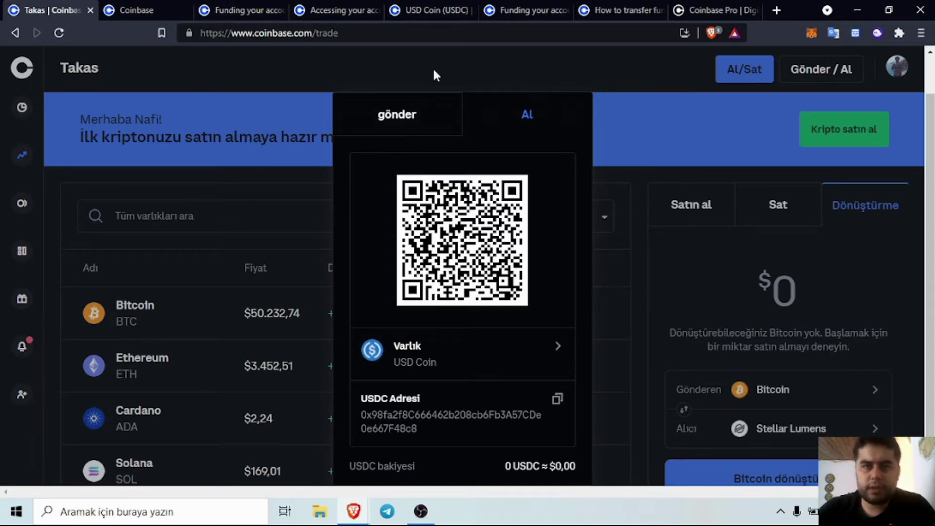
Check the USD Coin help article for the note on which network Coinbase supports for USDC.
click(431, 10)
scroll(231, 231, down, 8)
scroll(231, 231, down, 3)
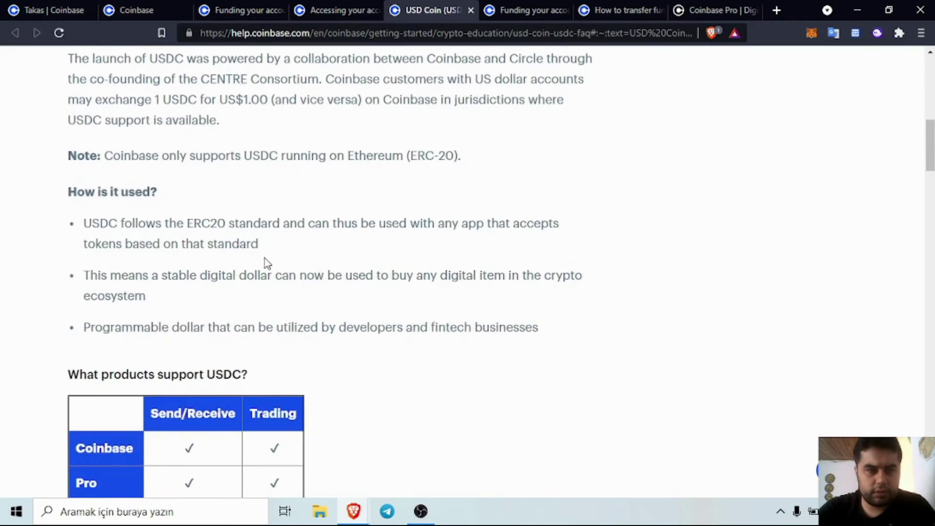
drag(328, 155, 511, 160)
click(512, 160)
drag(445, 155, 347, 156)
click(492, 171)
scroll(501, 204, down, 1)
scroll(491, 205, up, 3)
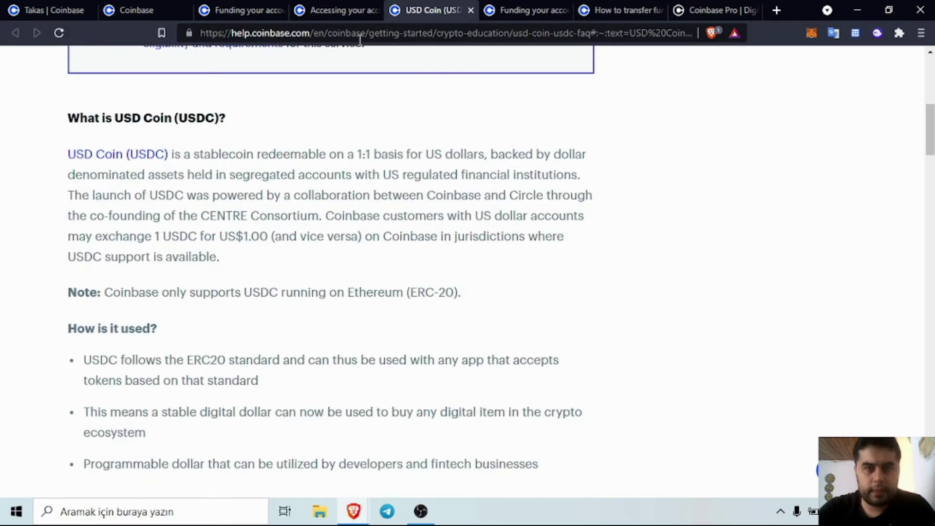
Look through the open help articles on regaining account access and on funding the account with USD and with cryptocurrency.
click(341, 11)
scroll(384, 240, up, 4)
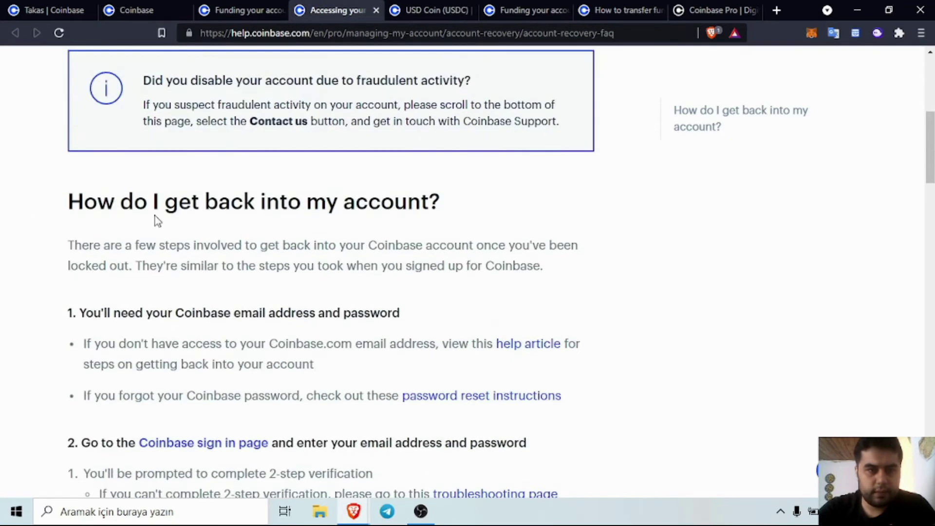
scroll(368, 222, down, 1)
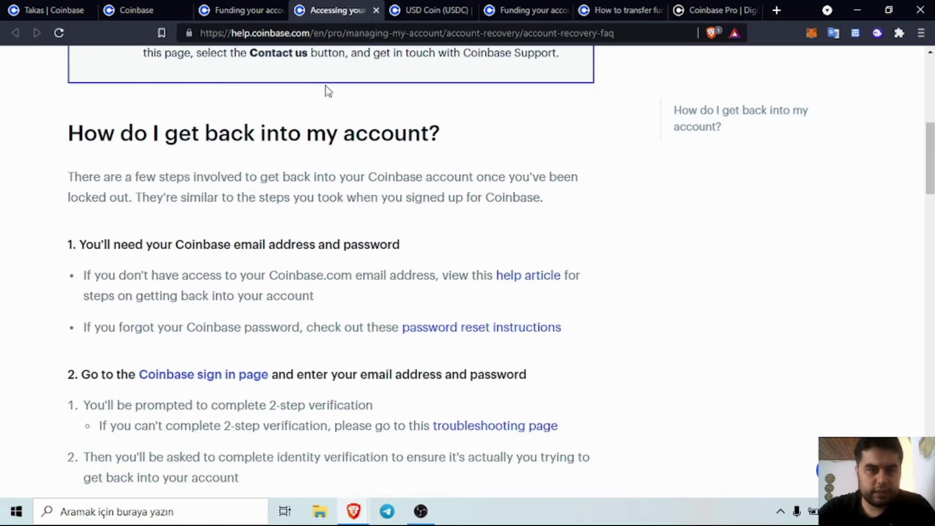
click(243, 11)
scroll(331, 236, down, 5)
scroll(331, 236, down, 3)
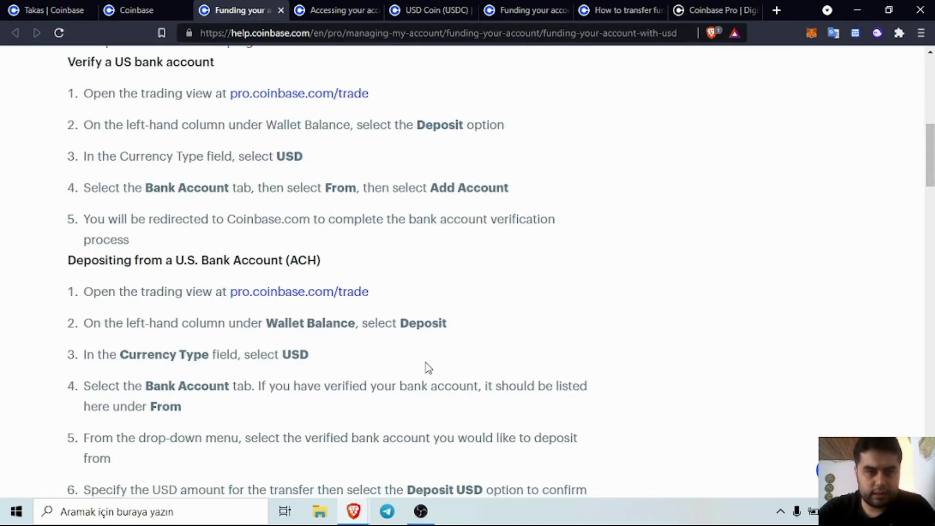
scroll(425, 367, down, 1)
click(530, 10)
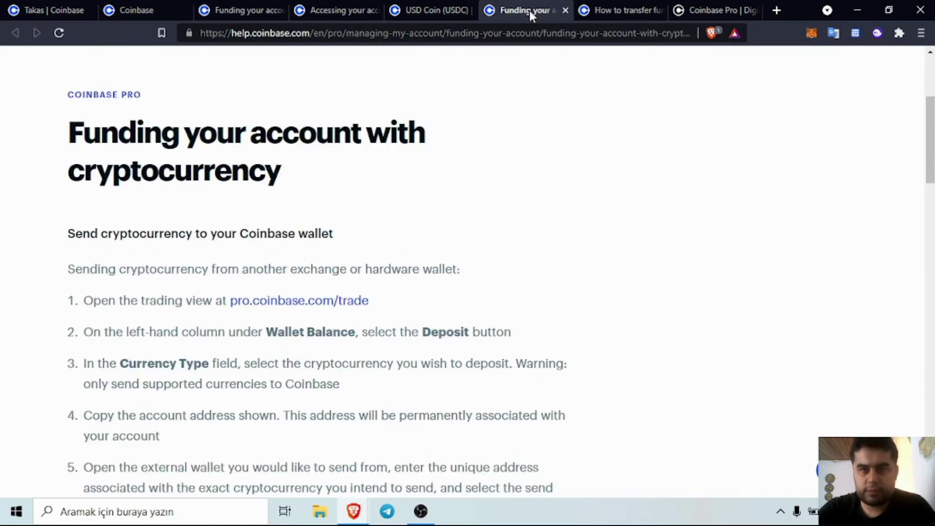
Read the help article on transferring funds between Coinbase Pro and Coinbase accounts, including the steps for both directions.
click(632, 10)
scroll(410, 219, down, 3)
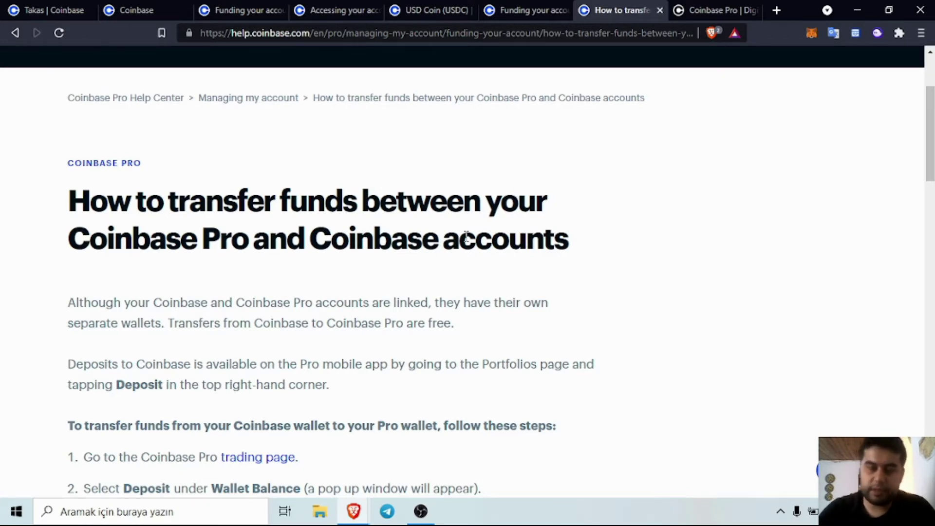
scroll(466, 238, down, 7)
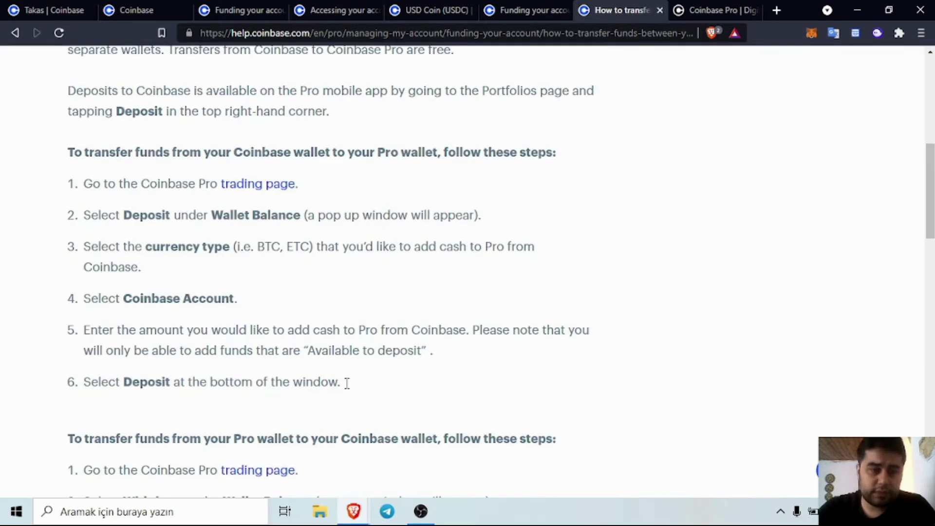
scroll(308, 381, down, 6)
scroll(538, 313, up, 10)
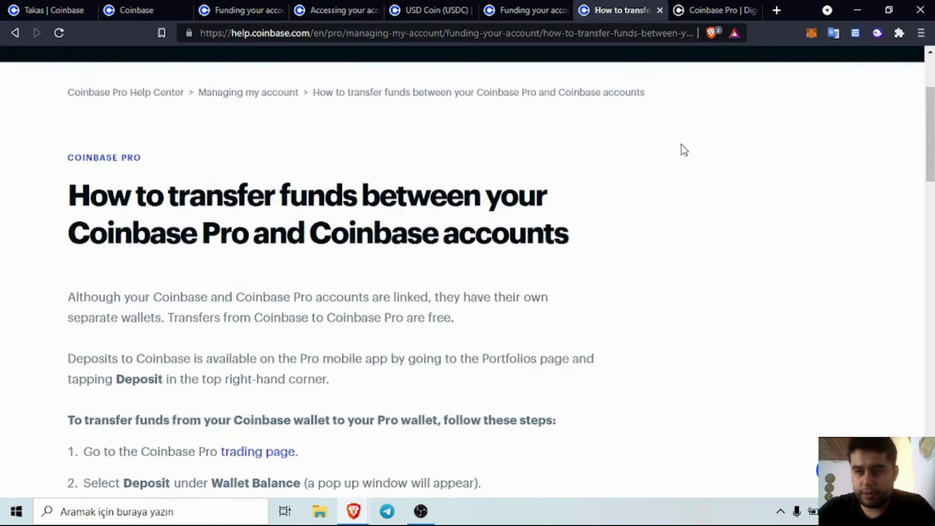
Reload the Coinbase Pro orders page and view the default portfolio's filled orders.
click(703, 13)
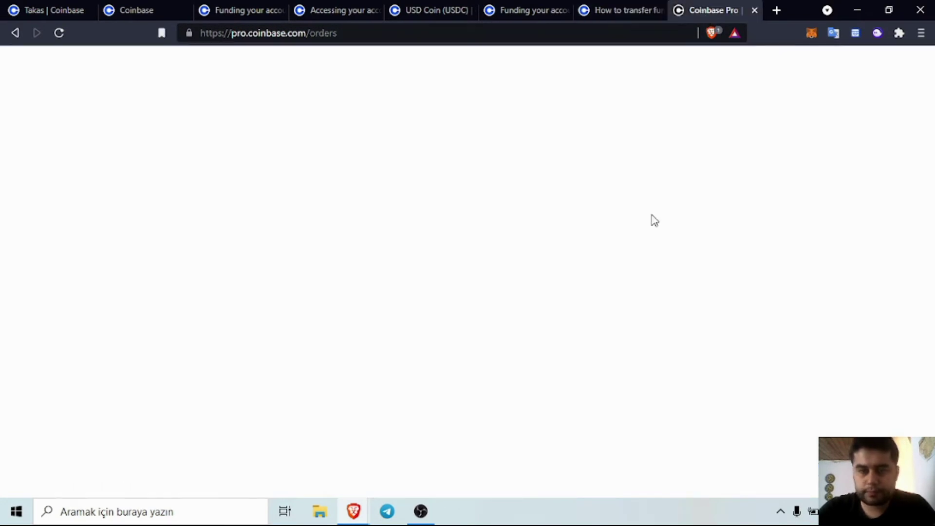
click(337, 38)
key(Return)
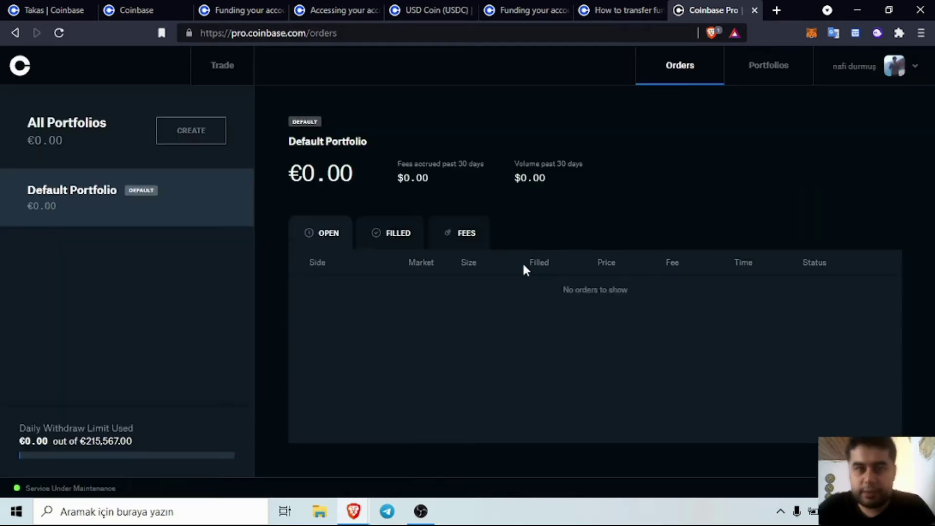
click(394, 241)
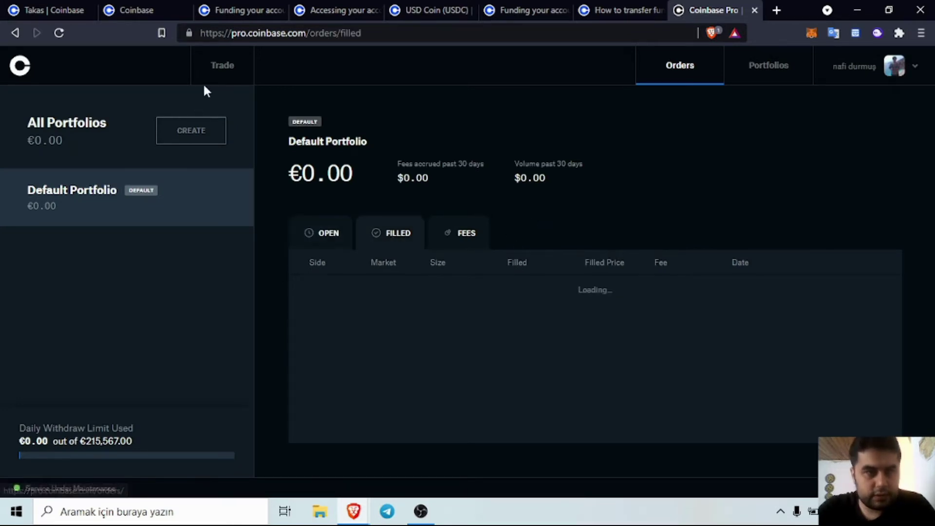
Start an XLM deposit into the default portfolio with Coinbase.com as the source.
click(764, 74)
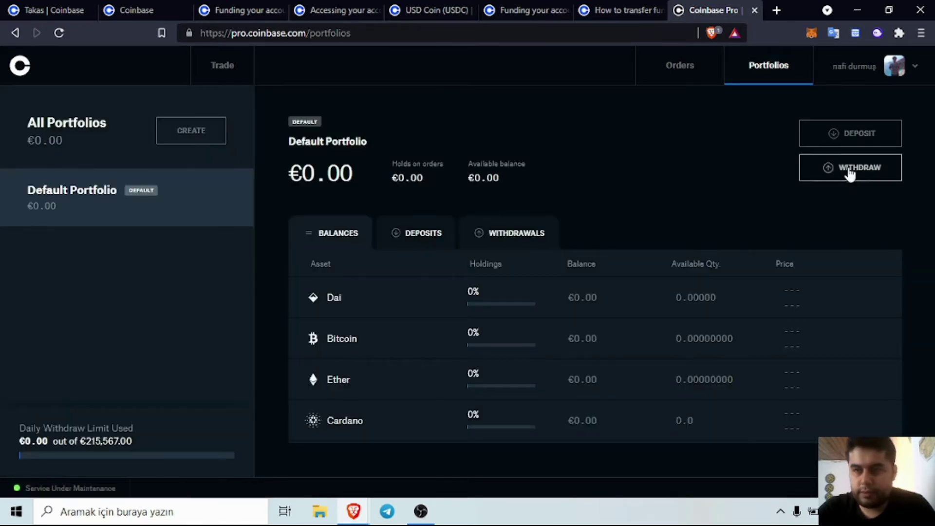
click(855, 141)
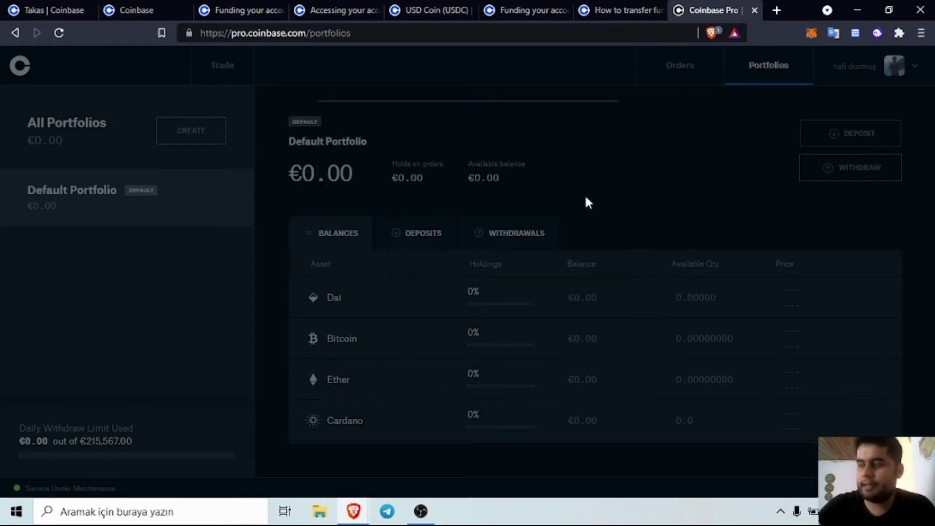
click(471, 184)
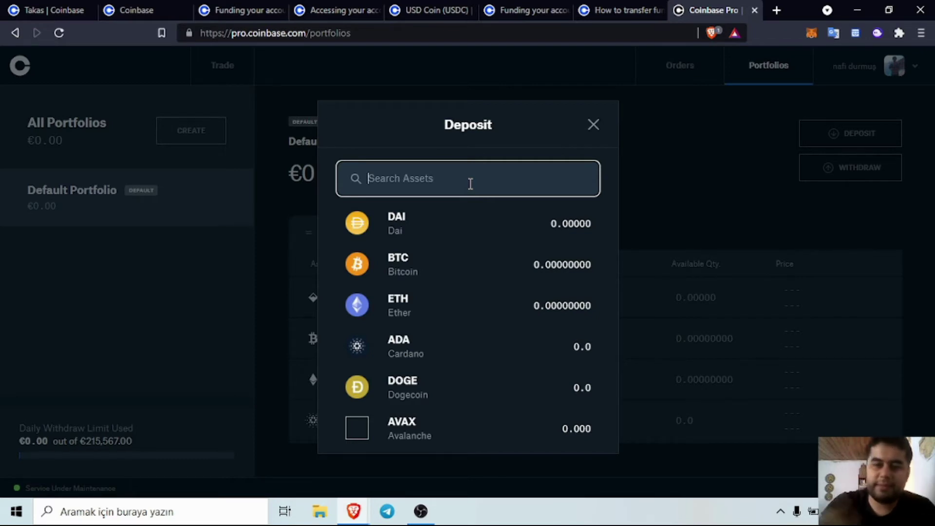
text(xlm)
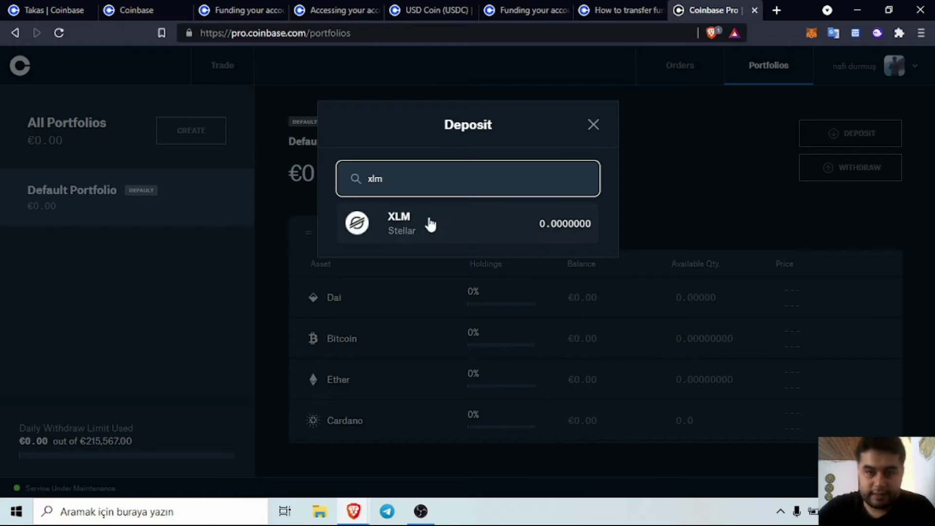
click(404, 233)
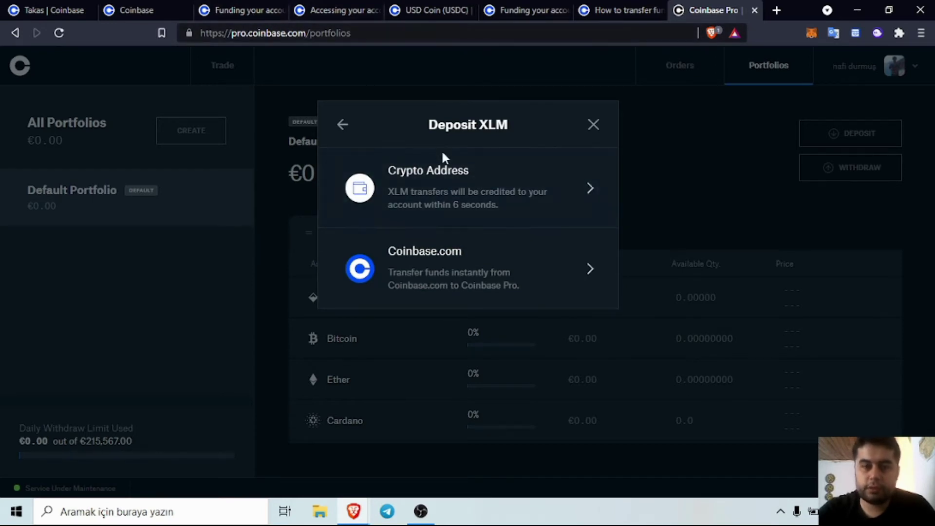
click(462, 276)
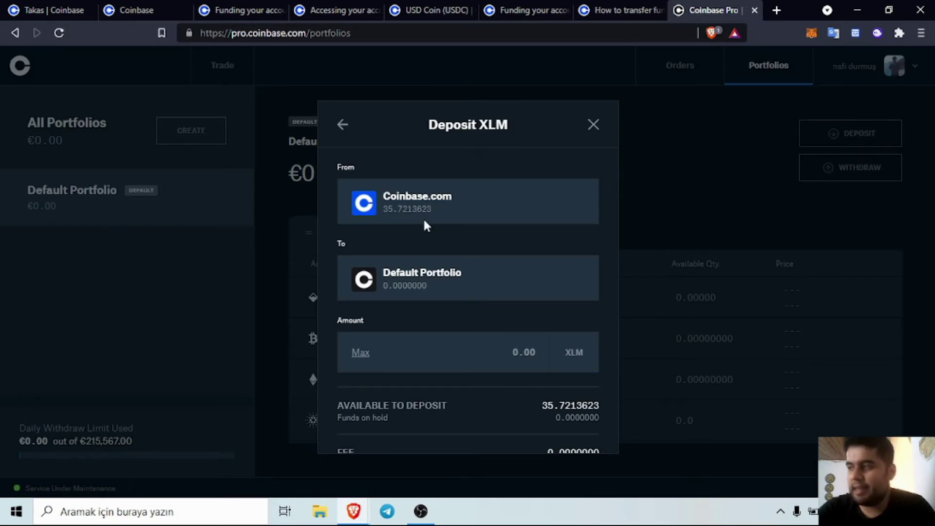
Deposit the maximum amount of 35.7213623 XLM into the default portfolio and close the deposit dialog.
scroll(420, 234, down, 2)
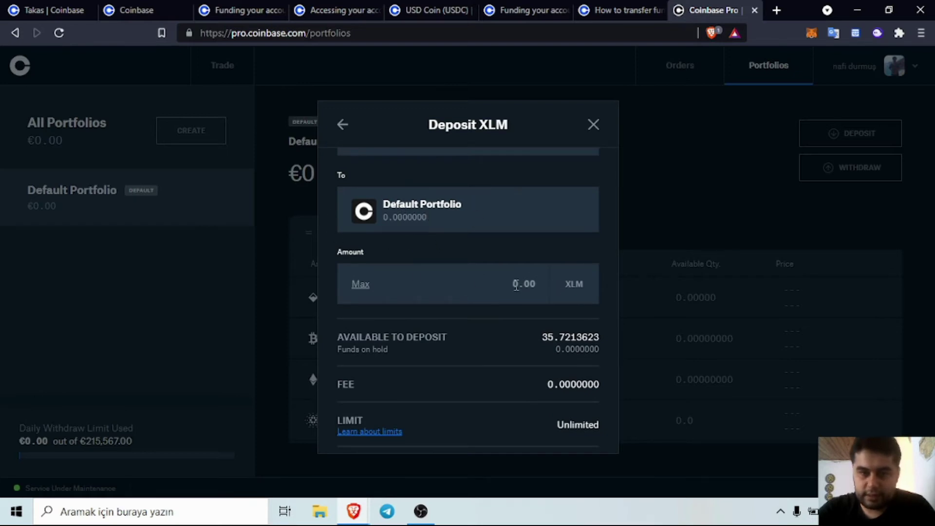
scroll(433, 175, up, 2)
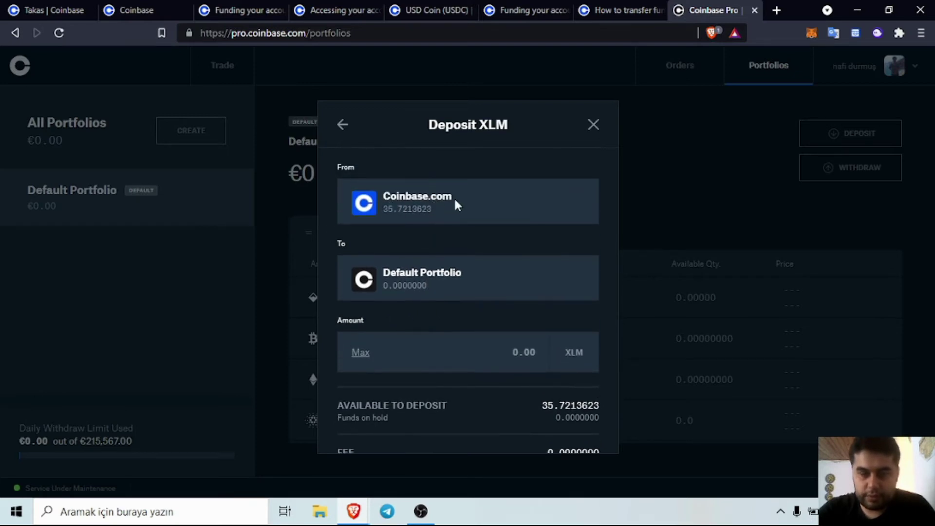
click(362, 355)
scroll(431, 289, down, 2)
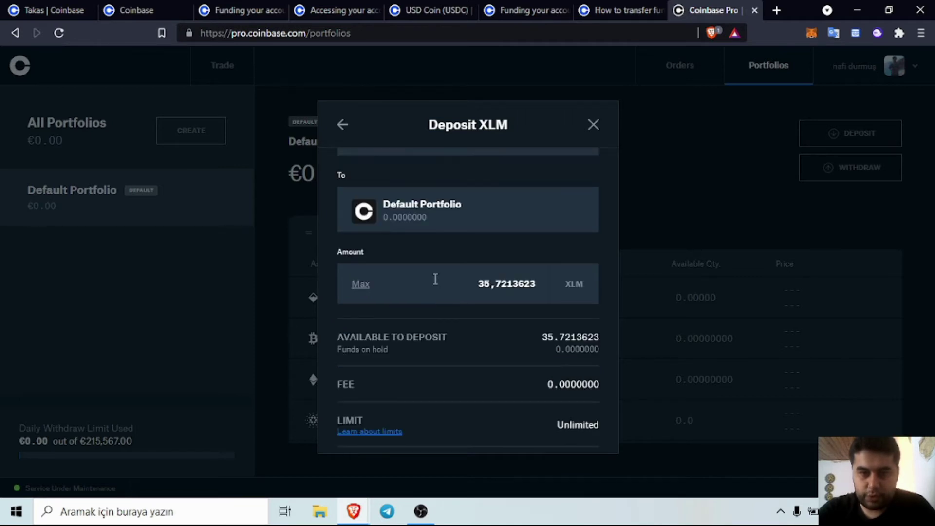
scroll(438, 314, down, 2)
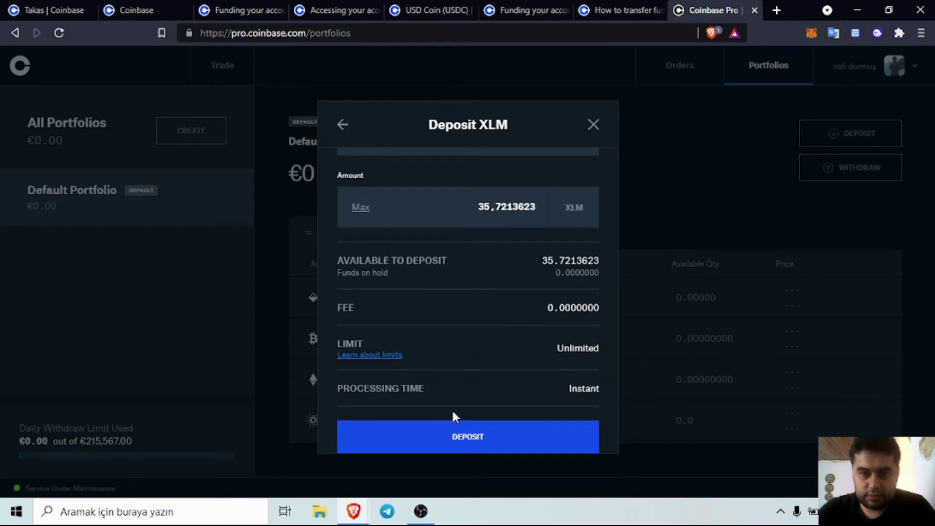
click(449, 436)
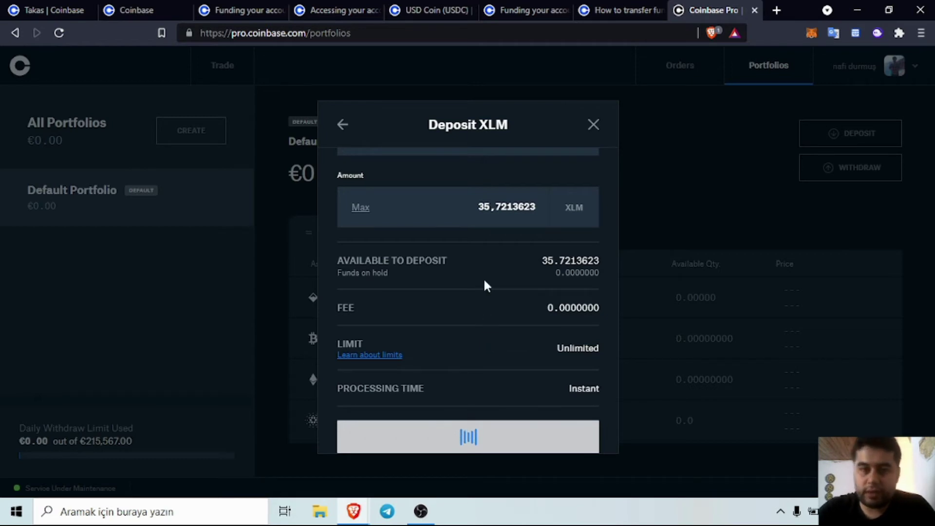
scroll(516, 219, up, 3)
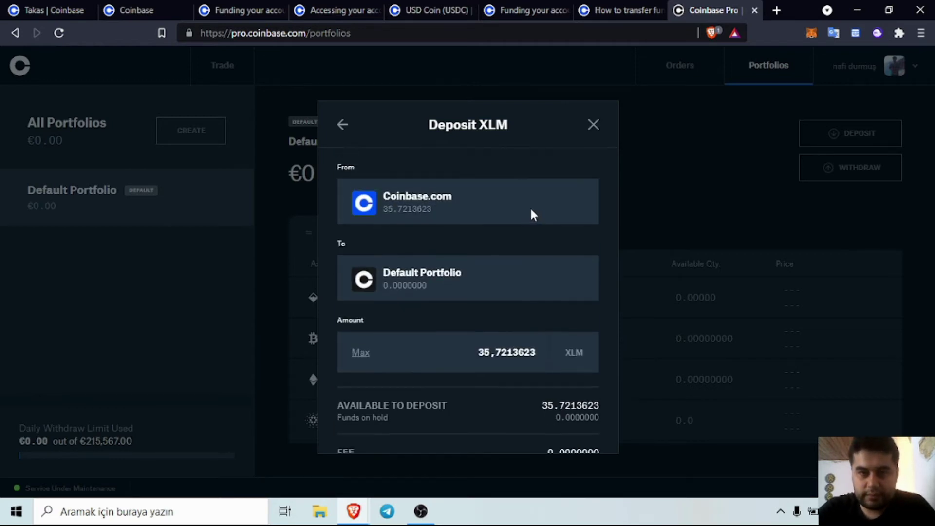
click(596, 125)
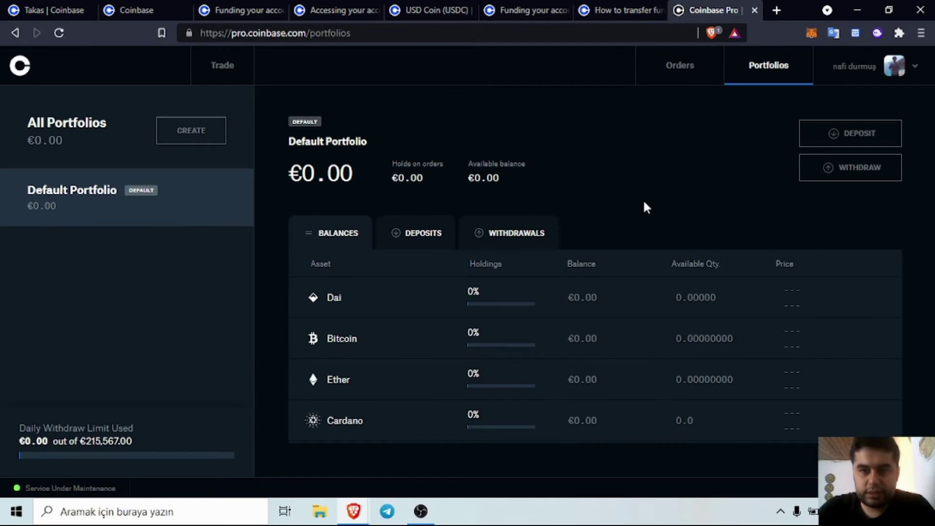
Start a withdrawal from the default portfolio and choose XLM as the asset.
click(840, 168)
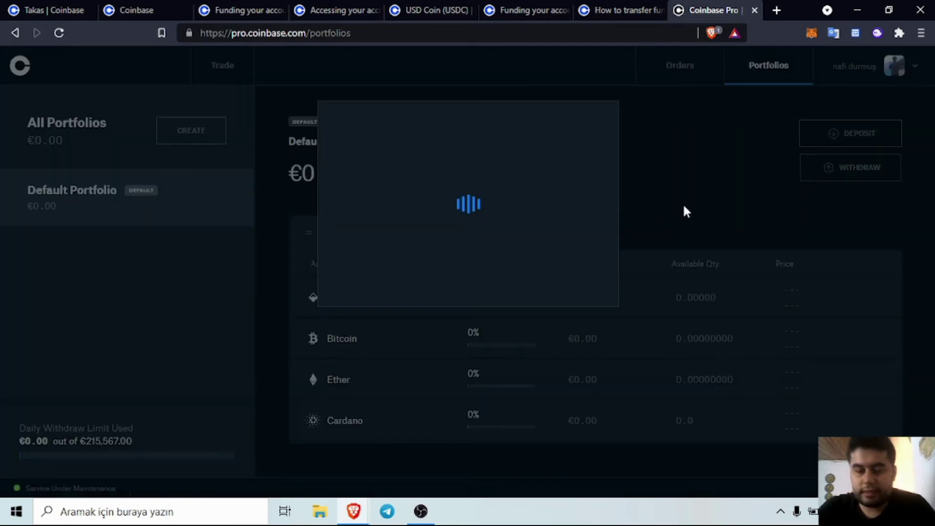
click(454, 181)
text(xlm)
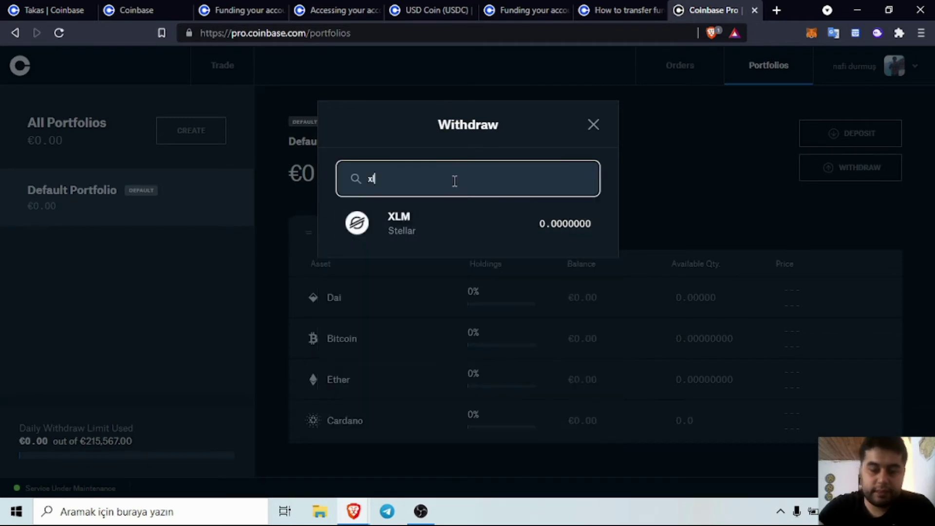
click(455, 217)
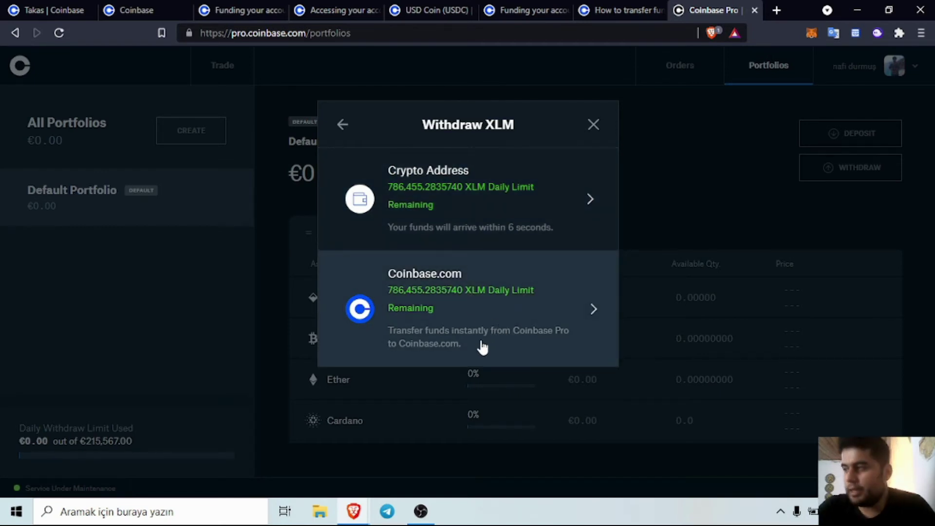
Review the form for withdrawing XLM to Coinbase.com and return to the choice of withdrawal destinations.
click(489, 326)
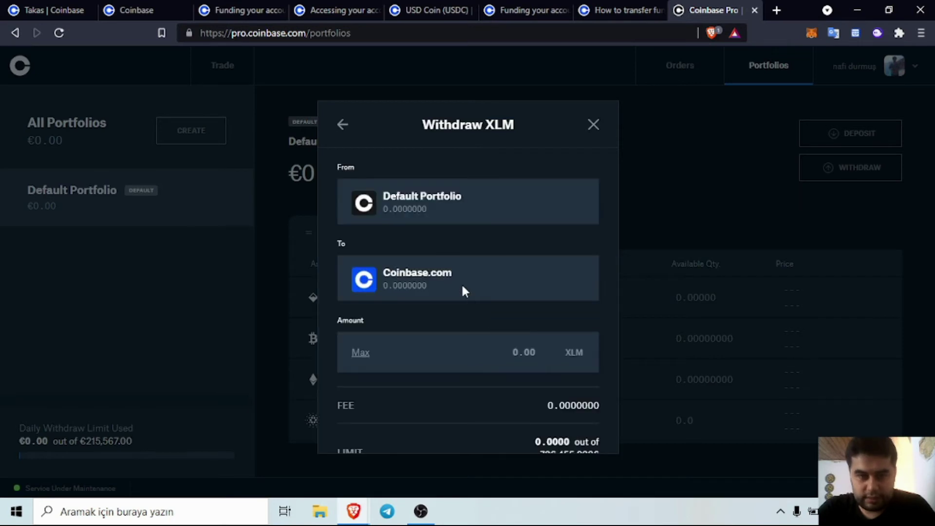
scroll(450, 282, down, 2)
scroll(448, 277, up, 2)
drag(453, 199, 386, 193)
scroll(446, 261, down, 3)
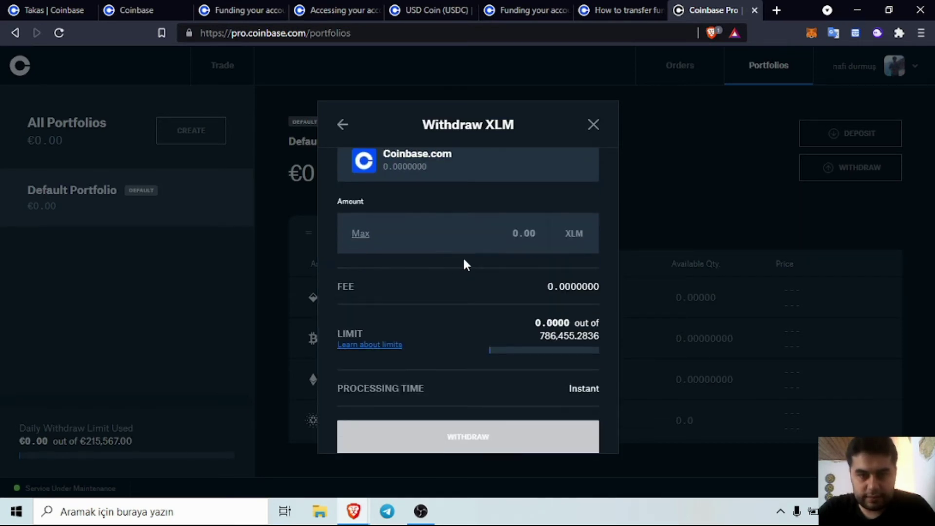
scroll(463, 263, up, 2)
click(340, 125)
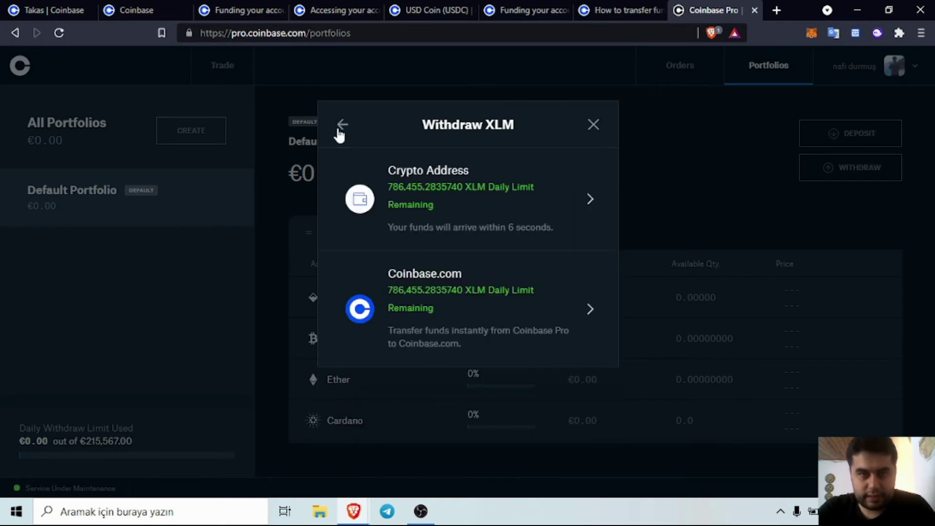
Choose a crypto address as the XLM withdrawal destination and examine the address, memo, amount and network fee fields.
click(460, 197)
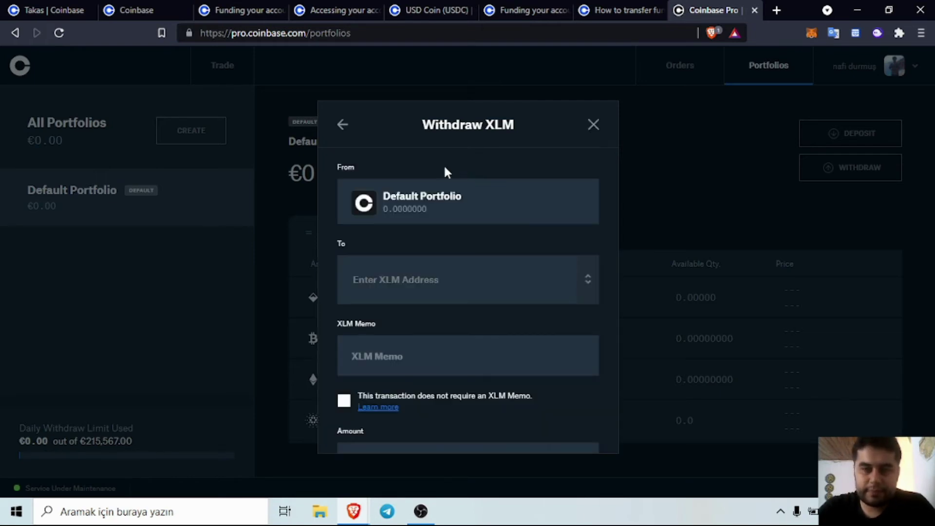
scroll(428, 260, down, 1)
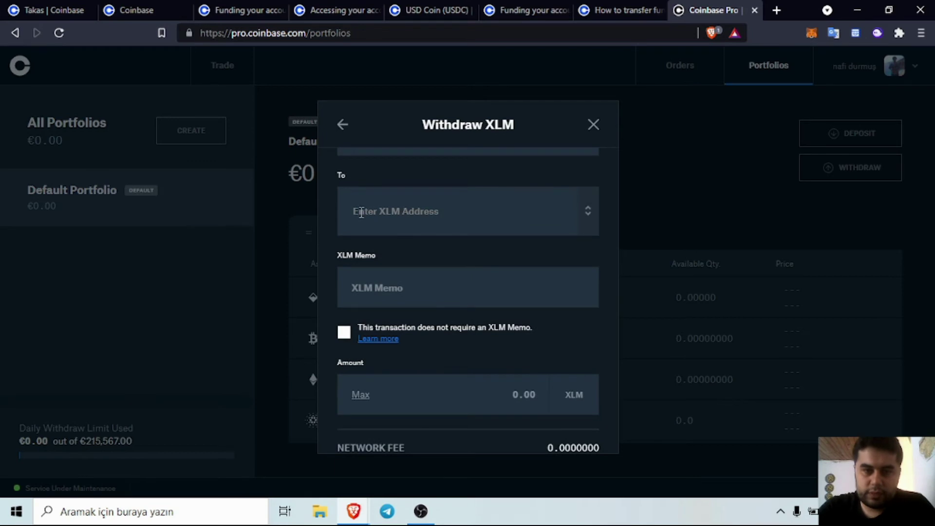
scroll(396, 215, up, 1)
scroll(458, 185, down, 1)
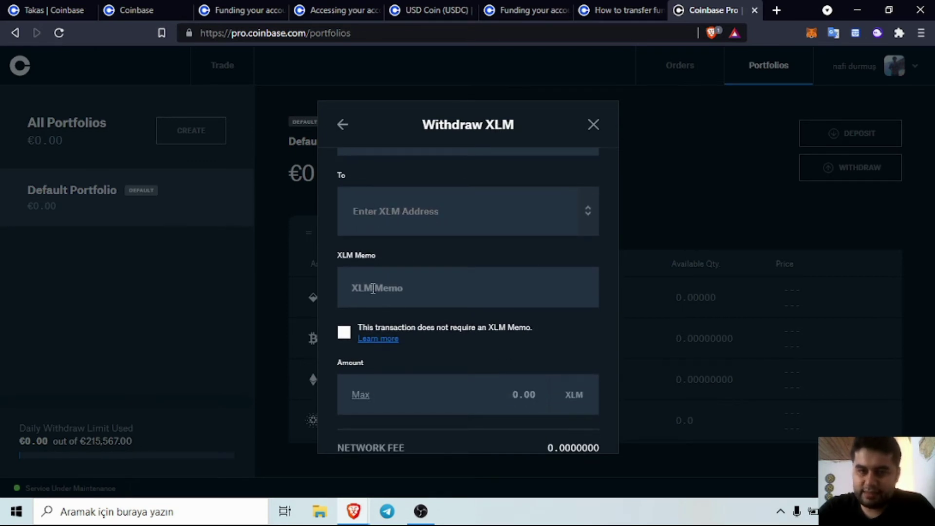
scroll(384, 290, down, 1)
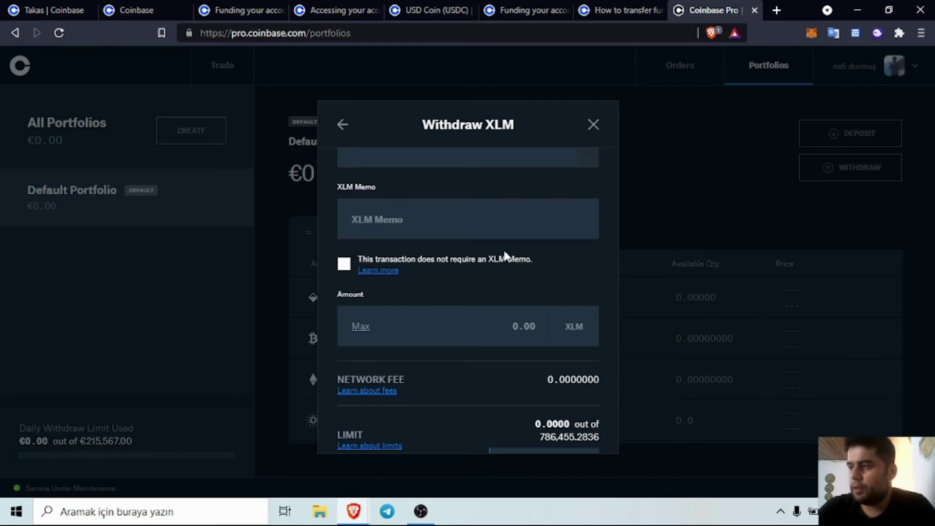
Leave the XLM withdrawal form for the crypto address and reload the portfolios page to refresh the balances.
click(341, 125)
click(341, 125)
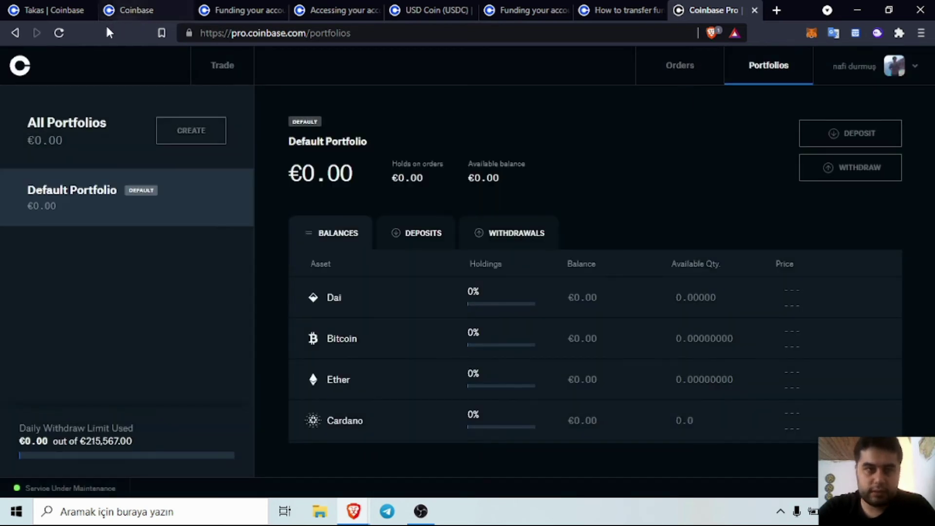
click(57, 33)
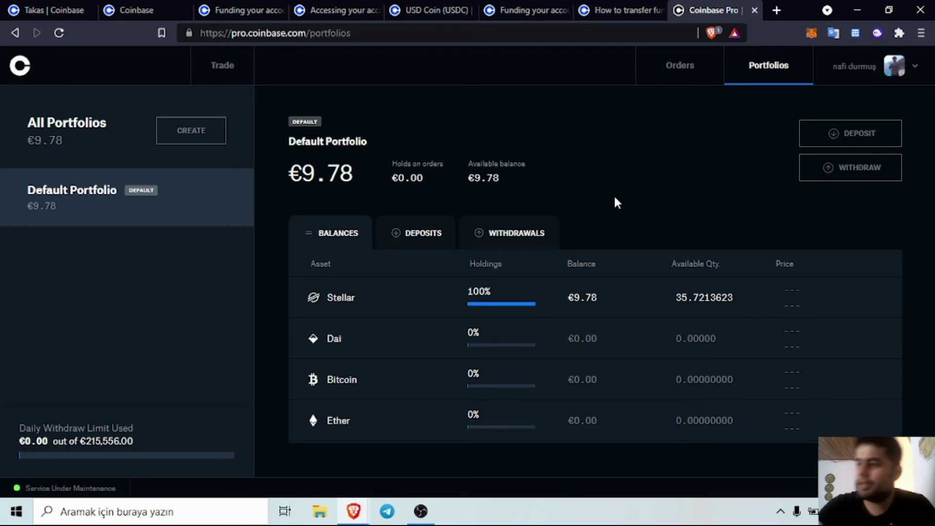
Start a withdrawal from the default portfolio, choosing XLM as the asset and Coinbase.com as the destination.
click(842, 175)
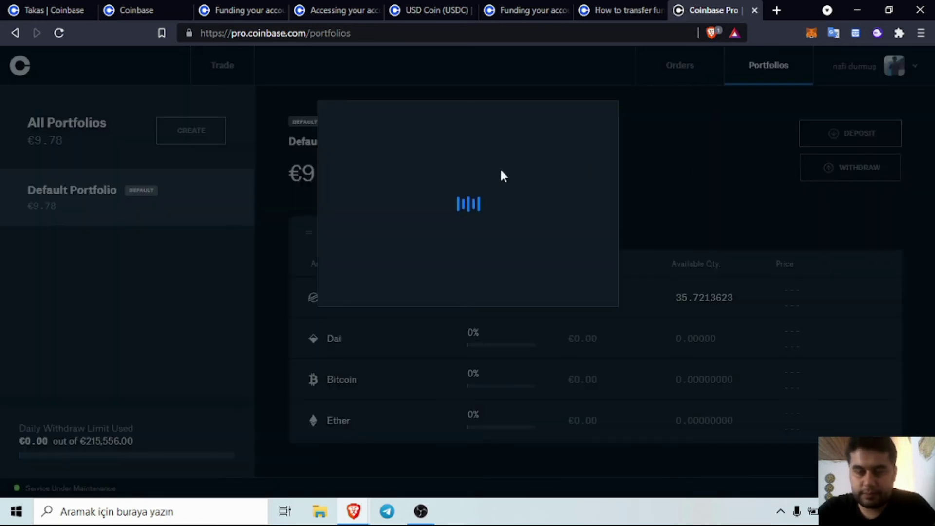
text(xlm)
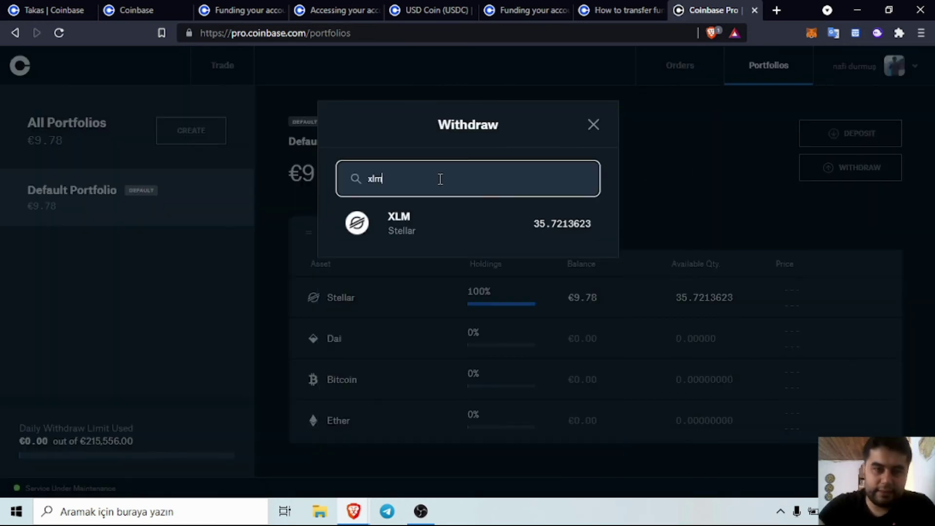
click(433, 233)
click(439, 306)
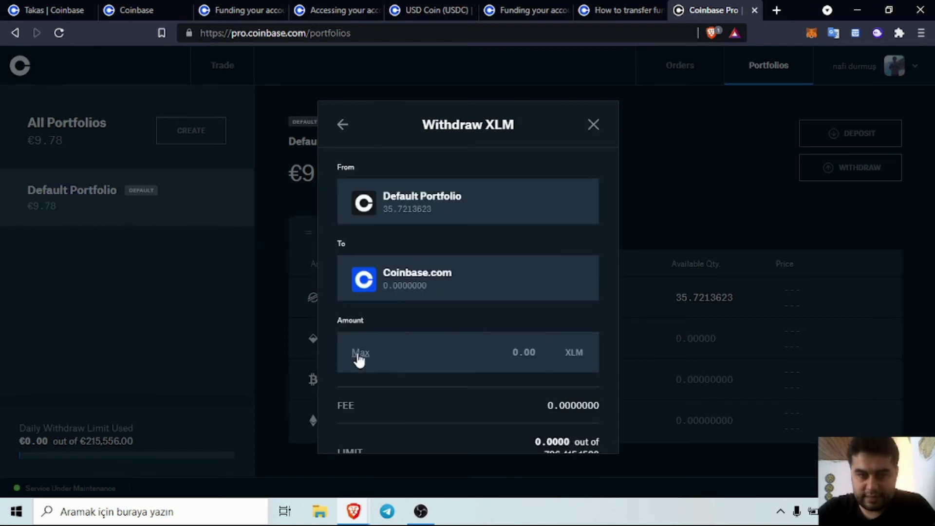
Withdraw the maximum amount of 35.7213623 XLM to Coinbase.com and close the withdrawal dialog.
click(360, 352)
scroll(463, 323, down, 3)
click(457, 437)
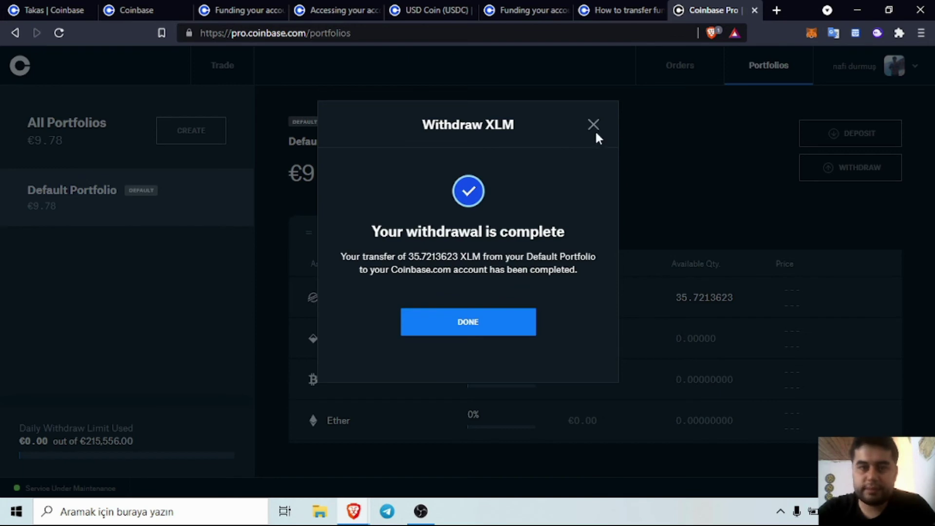
click(462, 321)
click(463, 329)
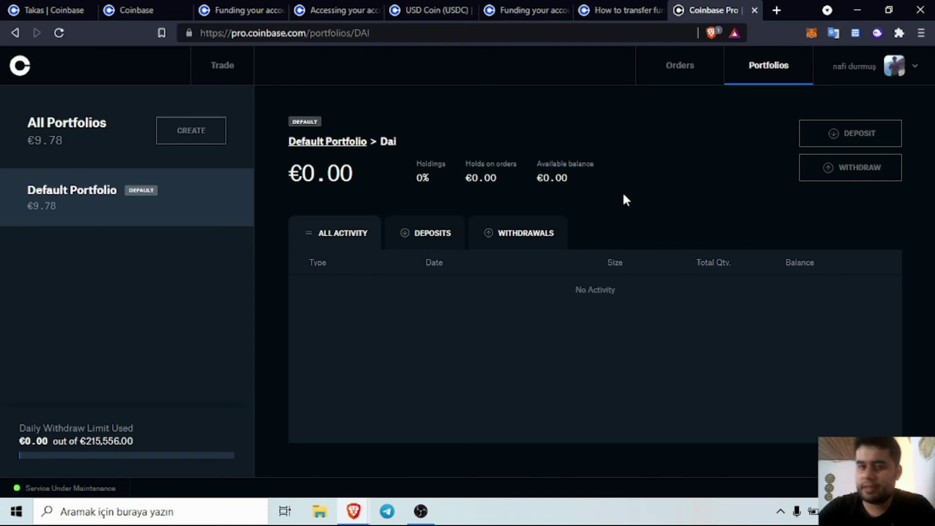
Switch to Coinbase.com and open its learn-and-earn rewards page.
click(32, 10)
click(635, 221)
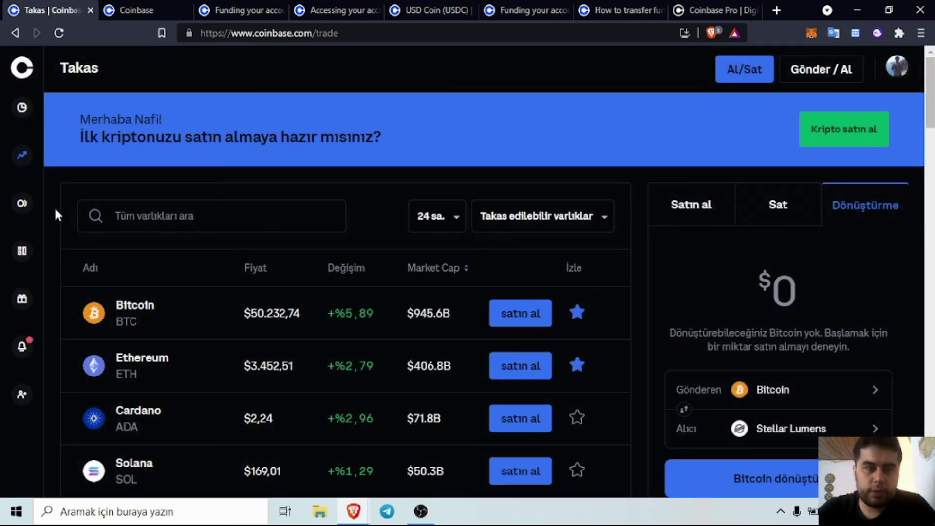
click(22, 305)
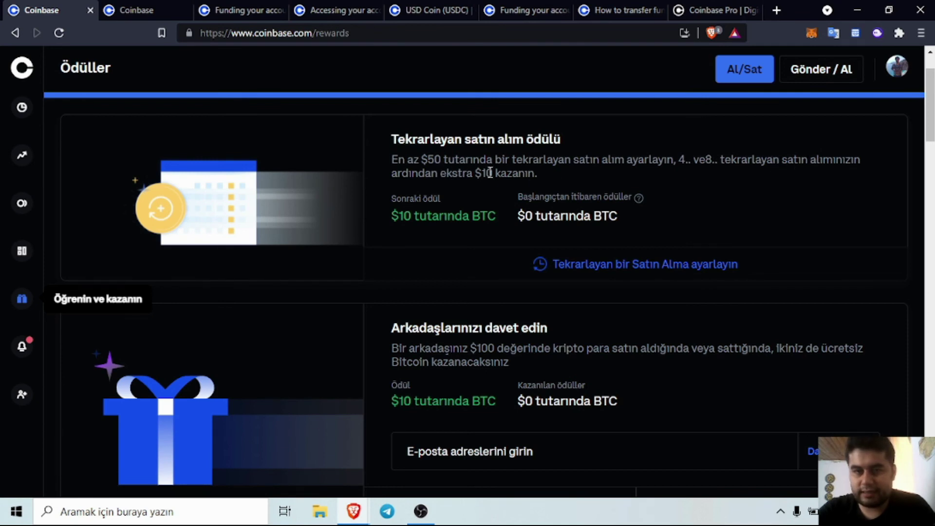
Examine the friend invitation reward and the learning rewards for Fetch.ai, Clover Finance, The Graph, Amp, Stellar Lumens and Compound.
scroll(509, 168, down, 2)
scroll(494, 168, down, 2)
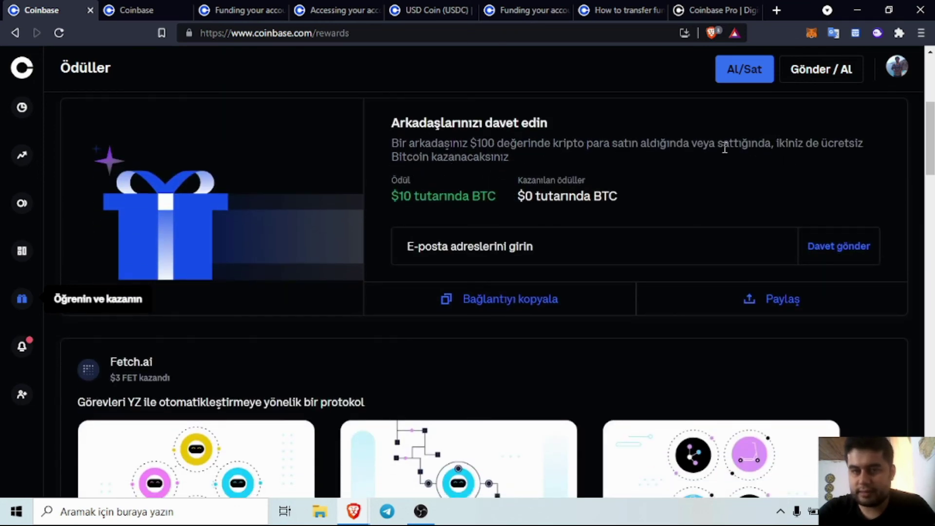
scroll(727, 147, down, 1)
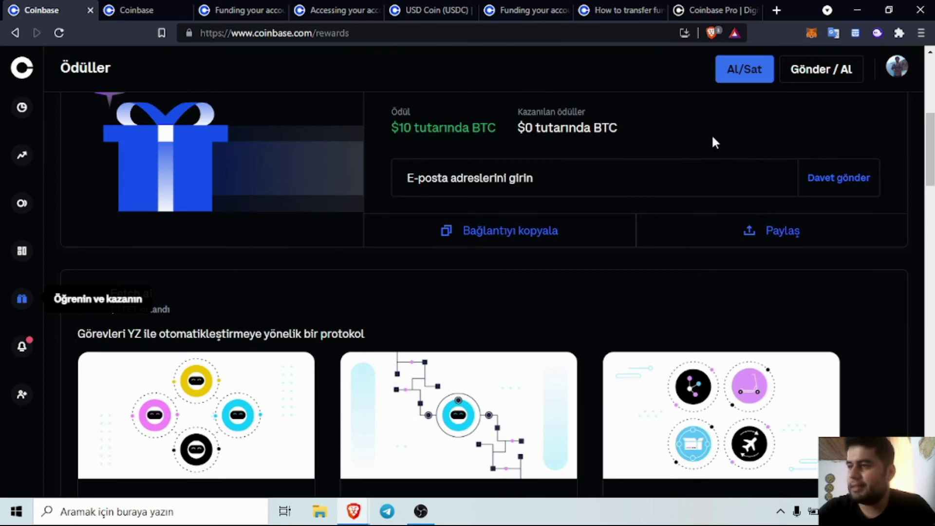
scroll(696, 136, down, 2)
scroll(696, 136, down, 1)
scroll(168, 144, up, 1)
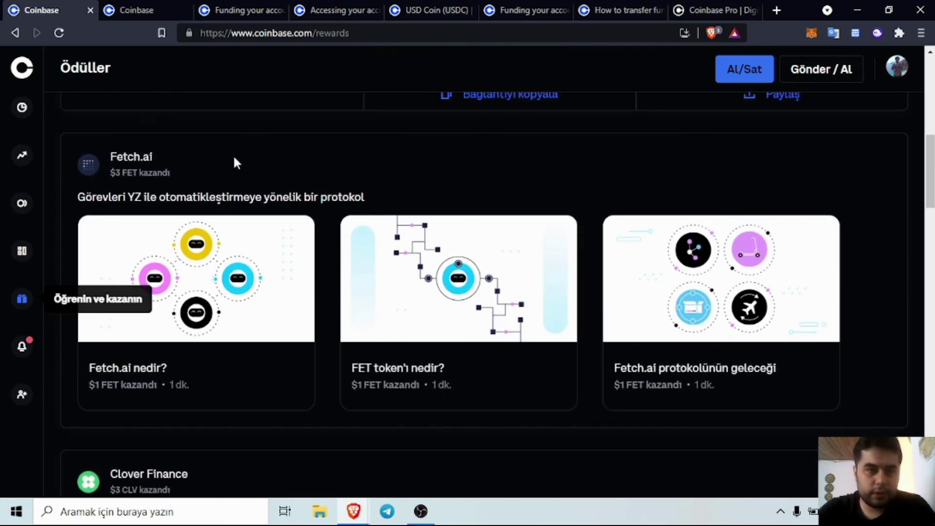
scroll(141, 173, down, 1)
scroll(147, 247, up, 4)
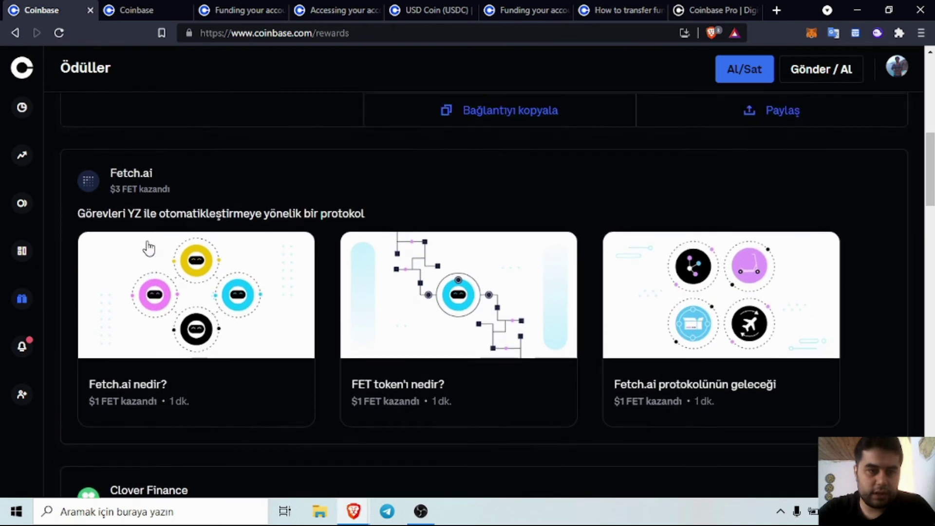
scroll(157, 257, down, 8)
scroll(216, 264, down, 9)
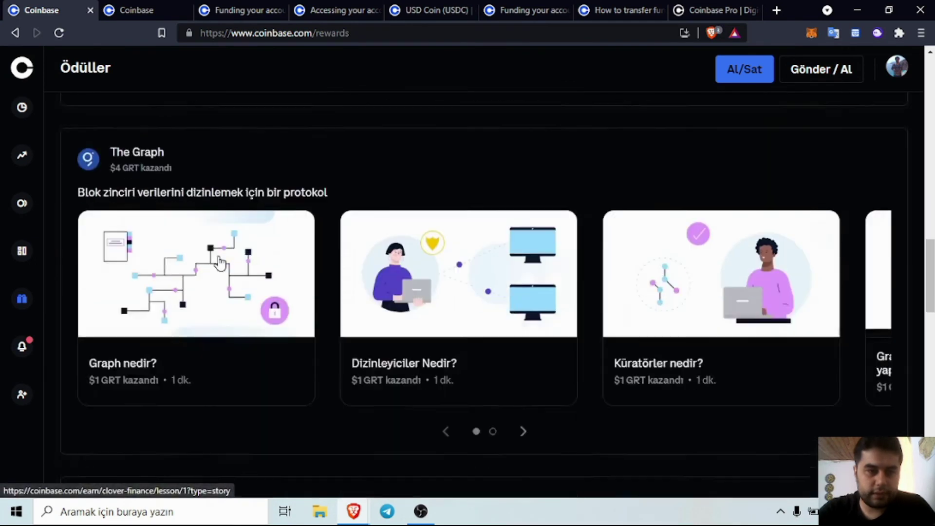
scroll(205, 219, down, 7)
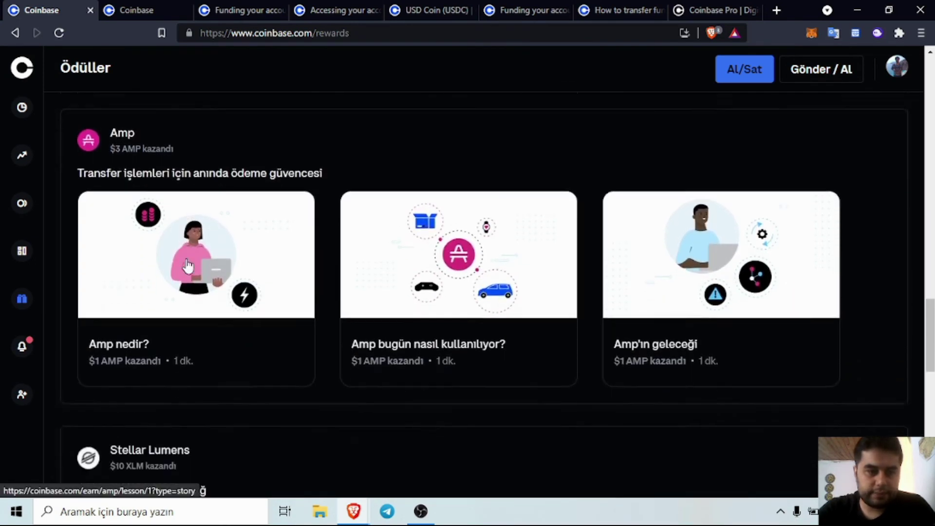
scroll(217, 190, up, 1)
scroll(221, 219, down, 4)
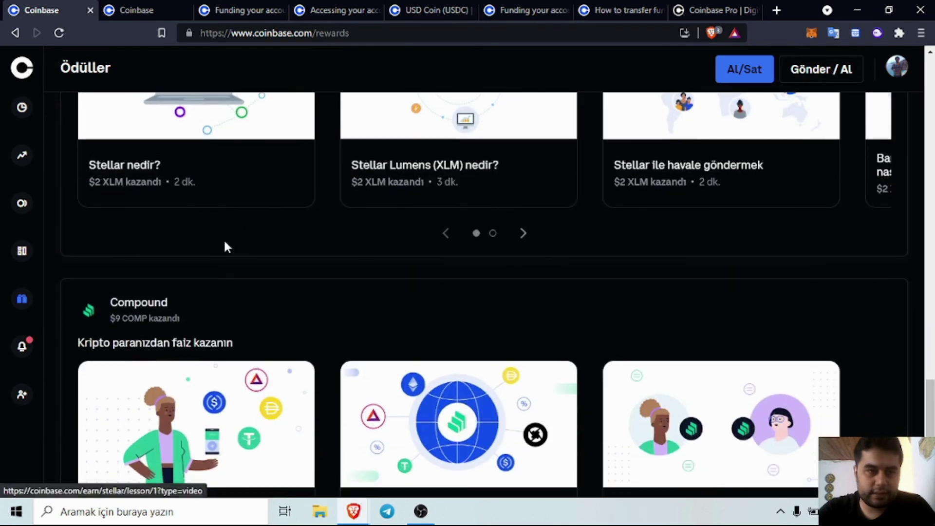
scroll(283, 316, up, 2)
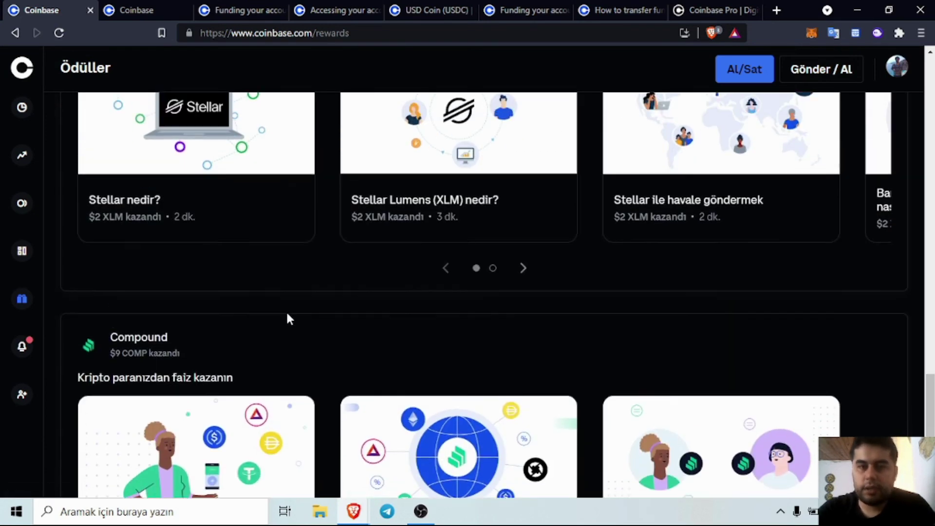
scroll(340, 323, up, 5)
scroll(339, 323, up, 7)
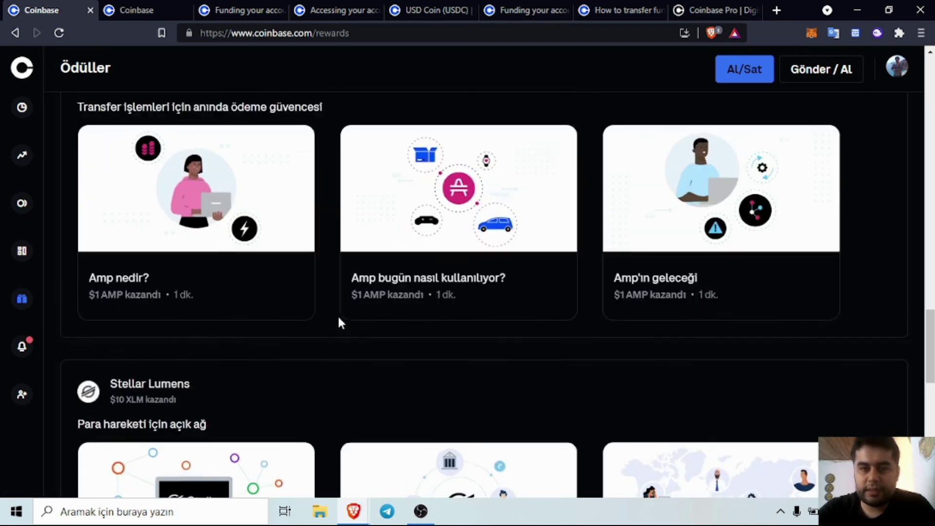
scroll(339, 323, down, 4)
scroll(339, 322, up, 4)
scroll(339, 323, up, 20)
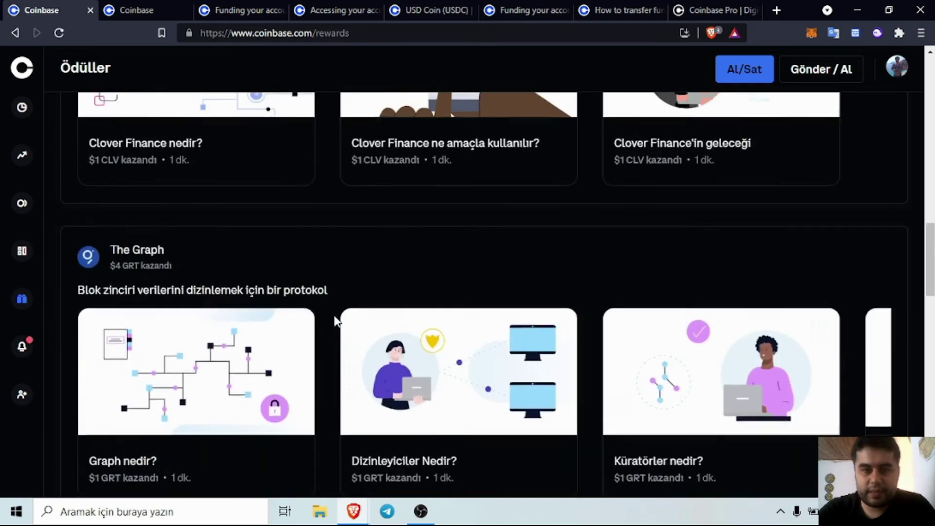
scroll(341, 397, down, 7)
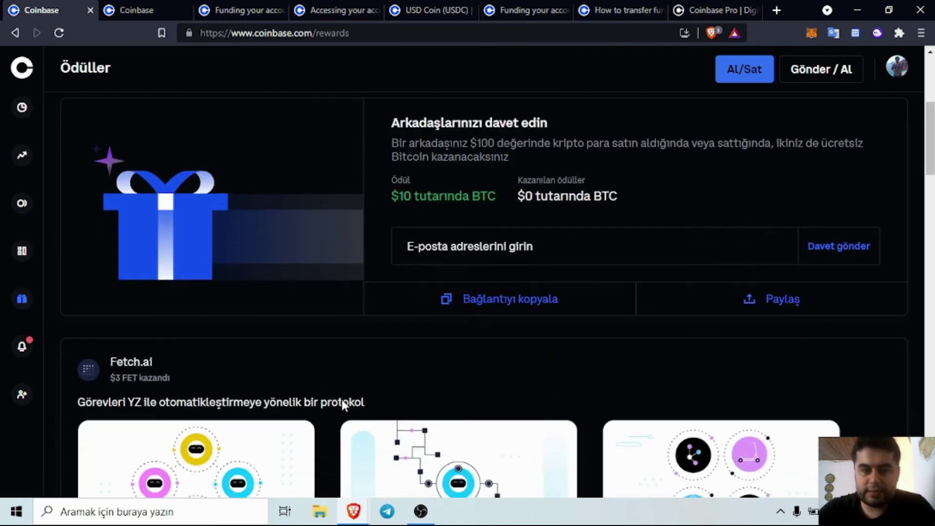
scroll(328, 375, up, 6)
scroll(329, 377, up, 1)
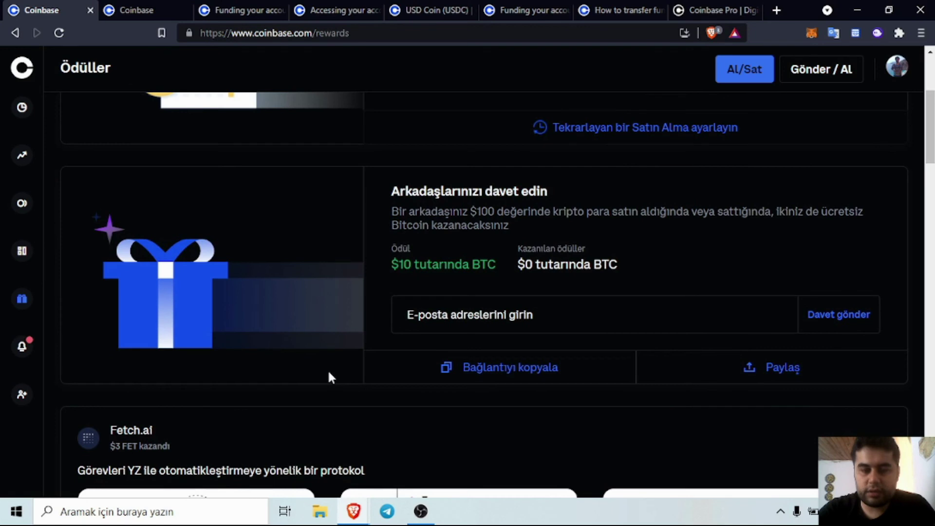